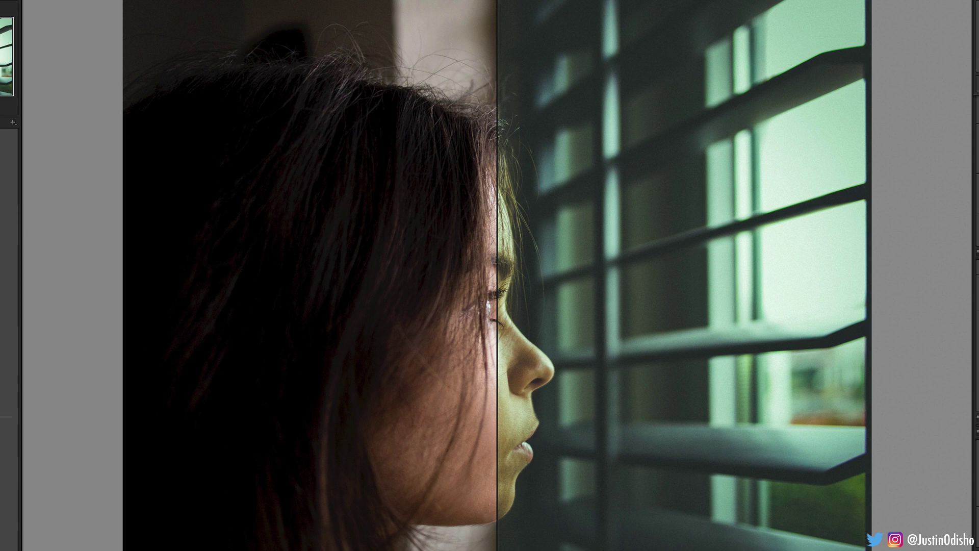
Show the Before/After comparison top-and-bottom, then display only the edited photo.
key(shift+y)
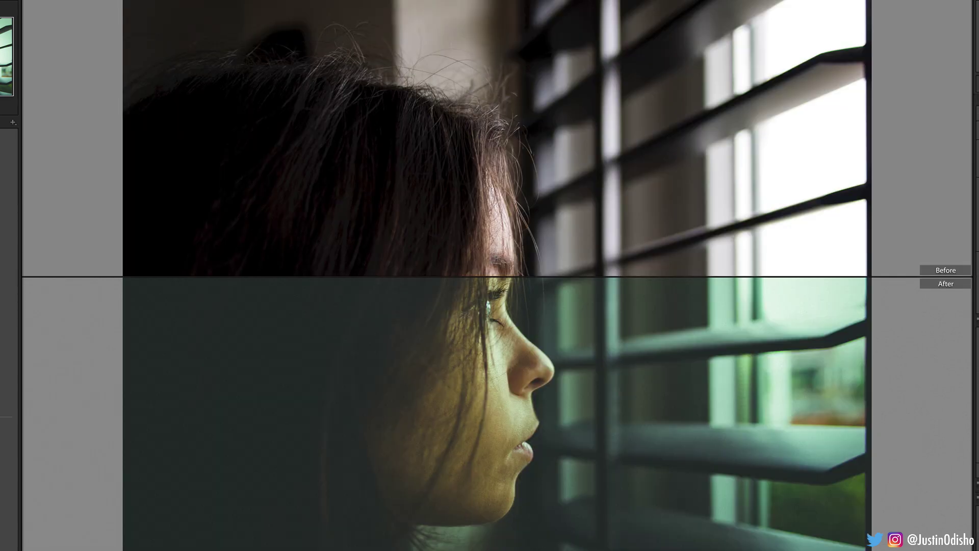
key(y)
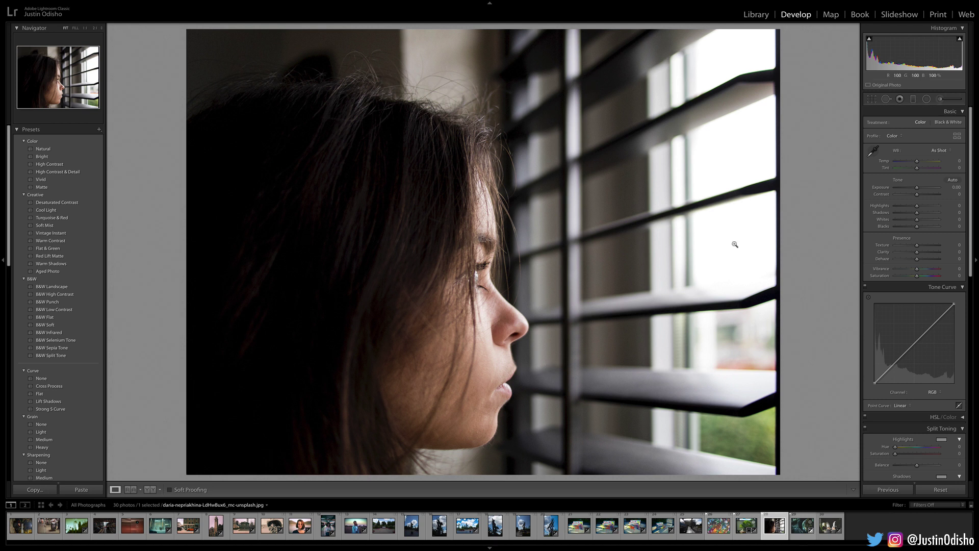
scroll(929, 204, down, 3)
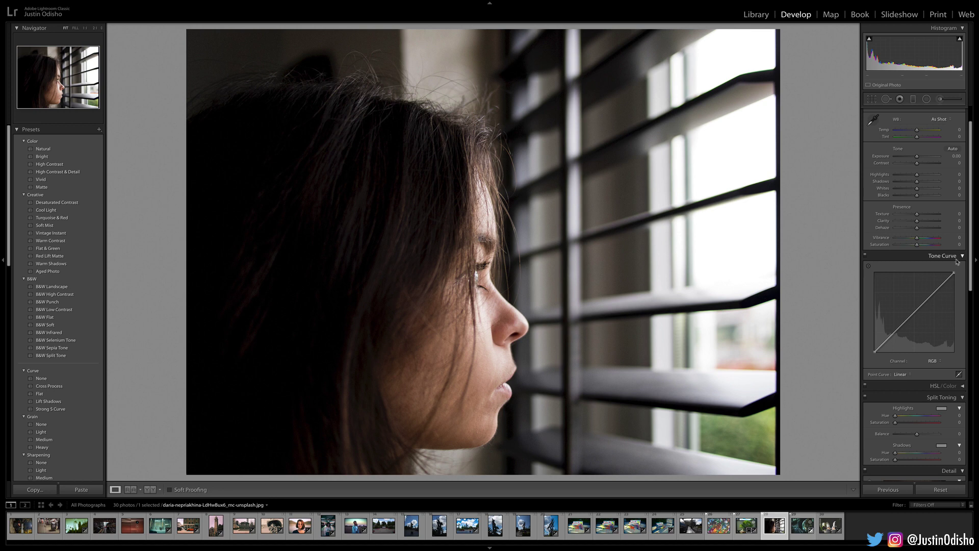
scroll(957, 262, down, 3)
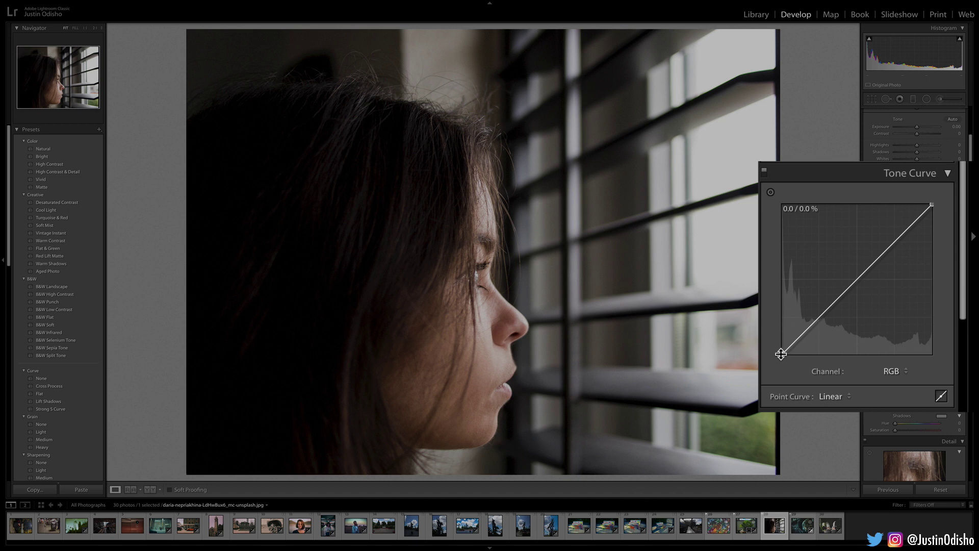
Lift the RGB curve's black point to about 16.1% and pull a shadow point slightly down.
drag(781, 353, 776, 333)
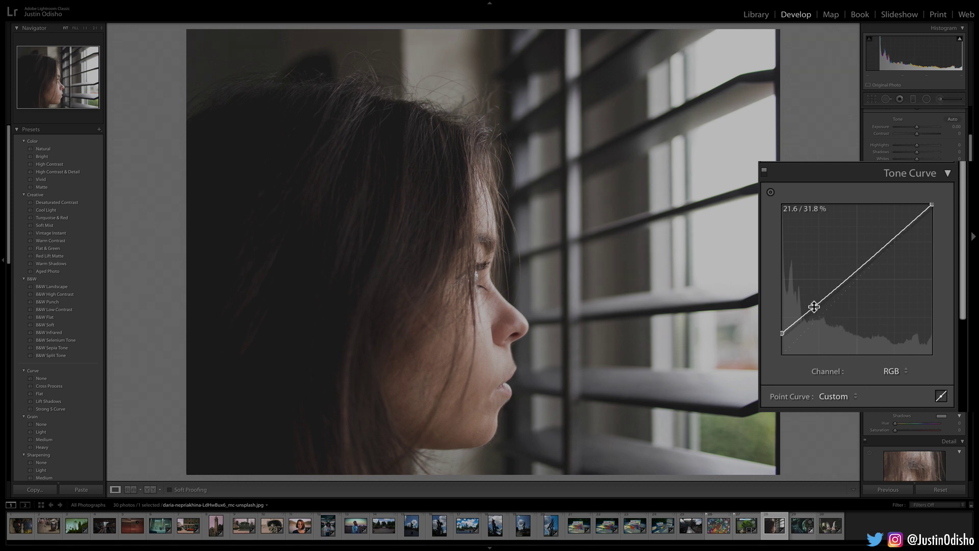
drag(812, 306, 819, 316)
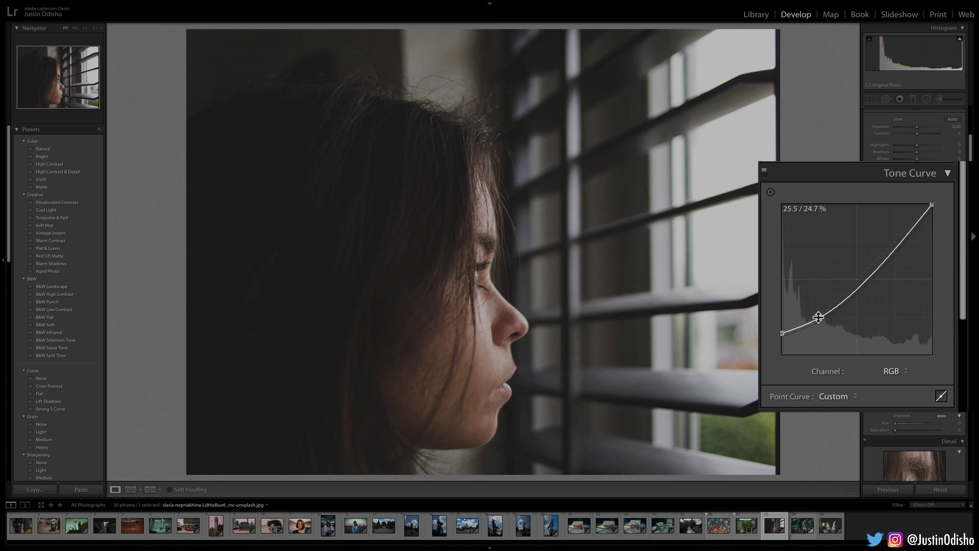
mouse_move(781, 334)
mouse_down()
mouse_move(776, 353)
mouse_move(772, 333)
mouse_up()
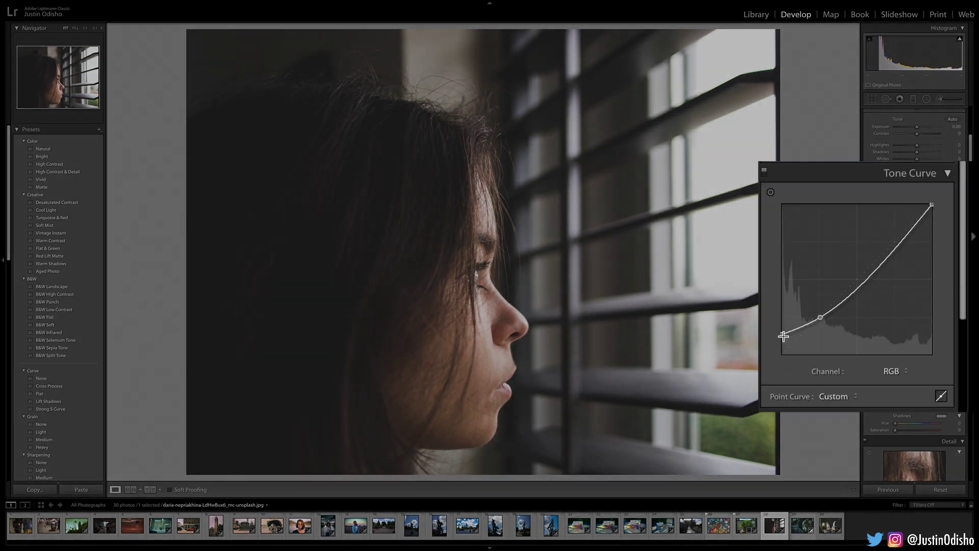
mouse_move(781, 332)
mouse_down()
mouse_move(772, 244)
mouse_move(765, 259)
mouse_move(781, 349)
mouse_up()
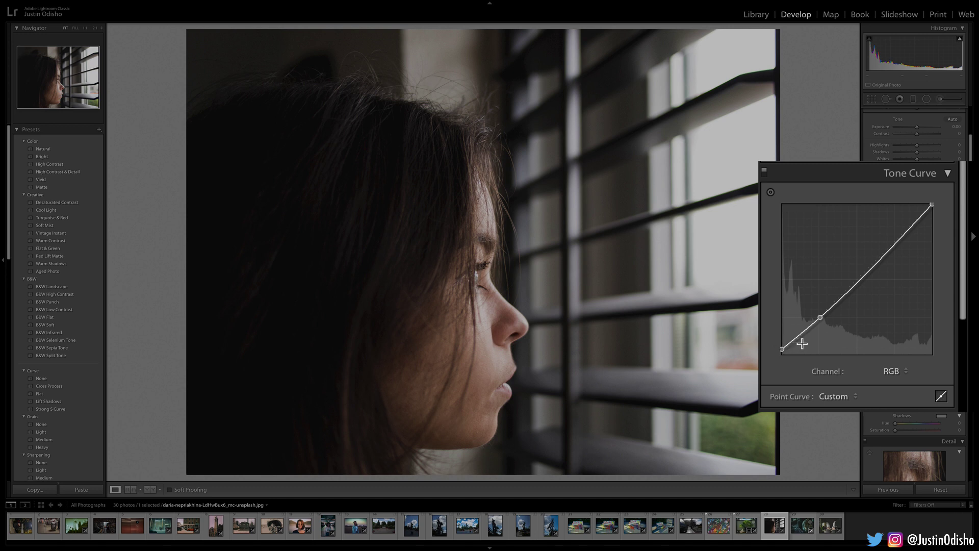
drag(781, 349, 778, 330)
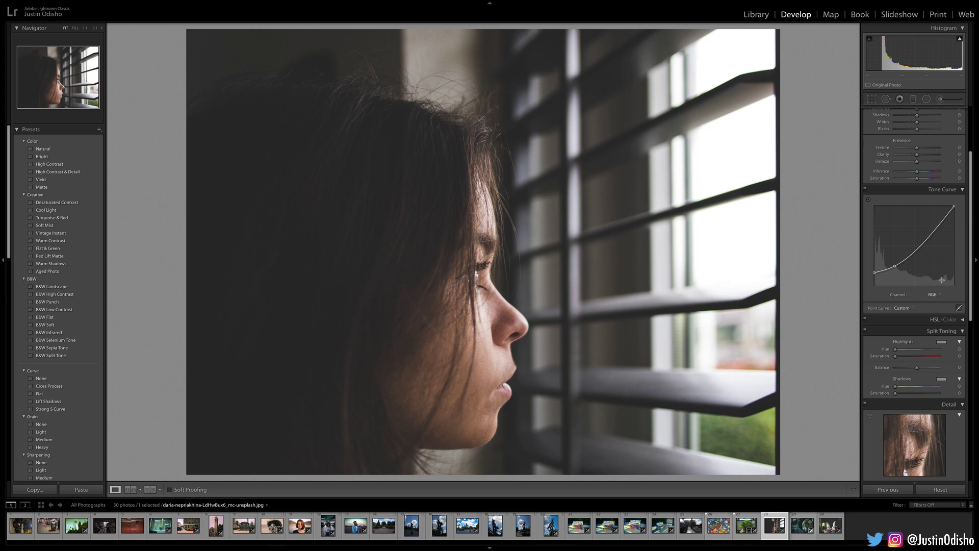
Switch the Tone Curve channel to Green and leave the green curve straight.
click(940, 294)
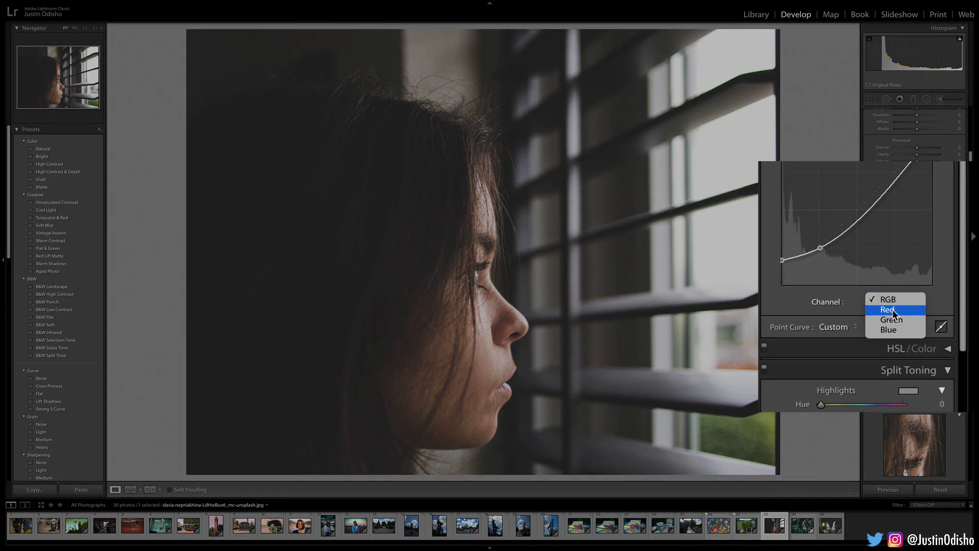
click(900, 318)
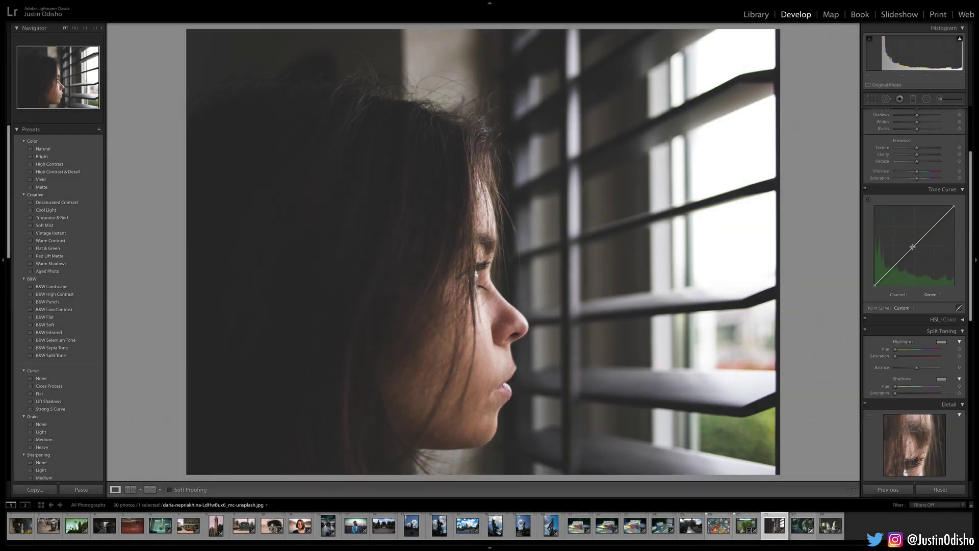
mouse_move(913, 248)
mouse_down()
mouse_move(913, 271)
mouse_move(914, 247)
mouse_up()
drag(874, 284, 874, 286)
Set Split Toning highlights to hue 131, saturation 28 and shadows to hue 188, saturation 5.
scroll(924, 337, down, 3)
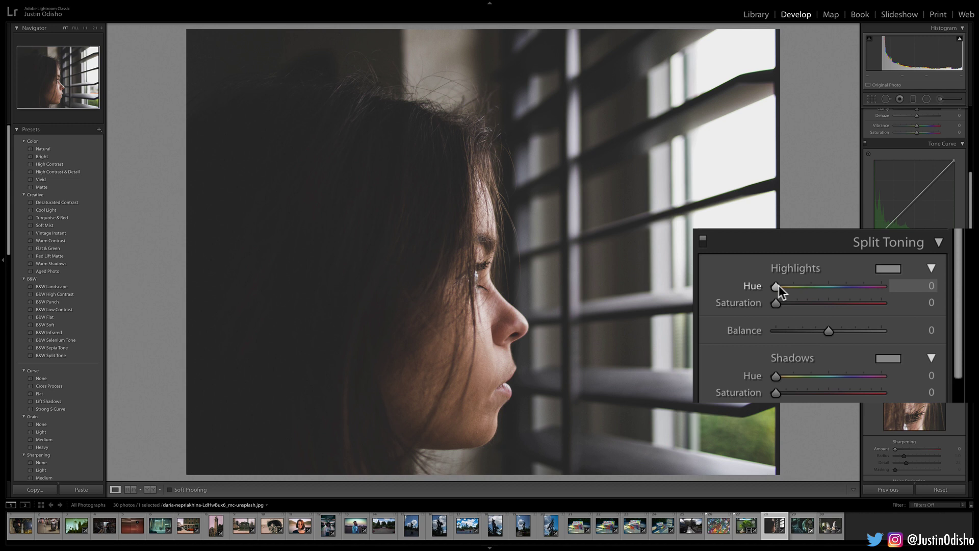
drag(778, 285, 818, 286)
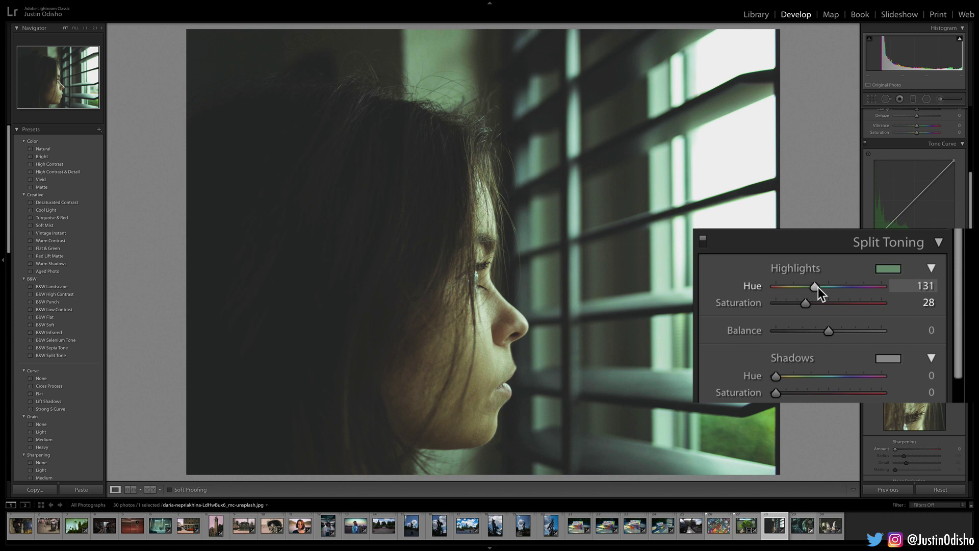
drag(778, 377, 836, 375)
mouse_move(780, 393)
mouse_down()
mouse_move(808, 391)
mouse_move(785, 391)
mouse_up()
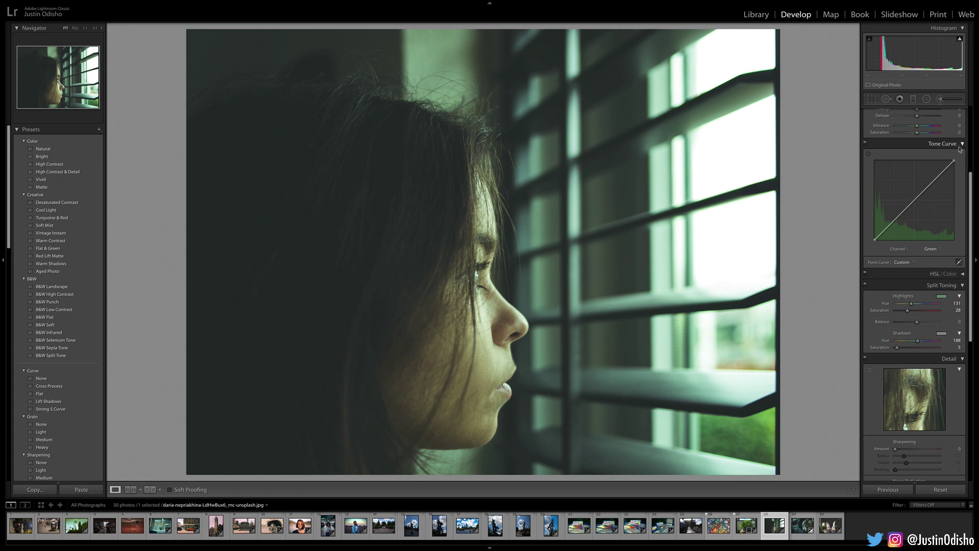
Set Contrast +41, Exposure −0.25, Highlights −21, raise Shadows, and Saturation −39.
scroll(960, 148, up, 5)
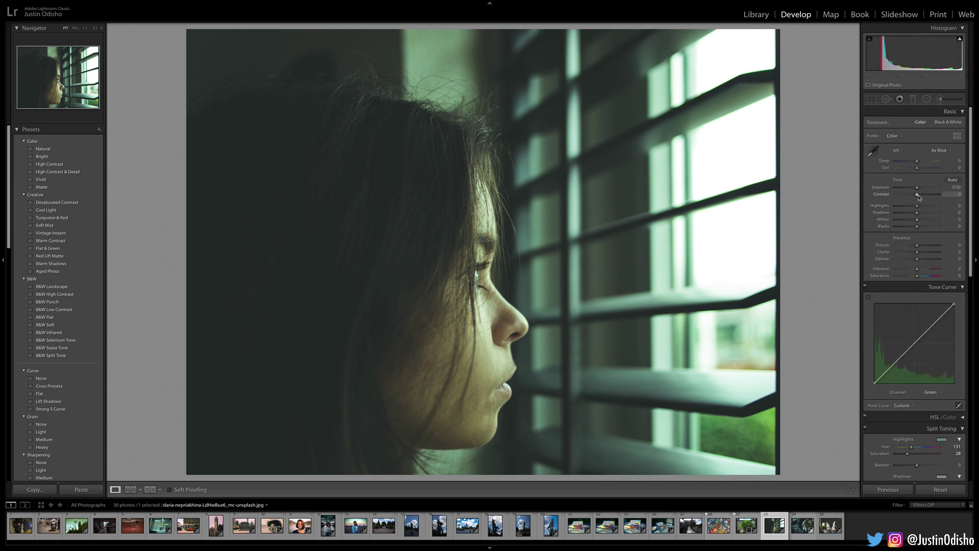
drag(919, 198, 925, 196)
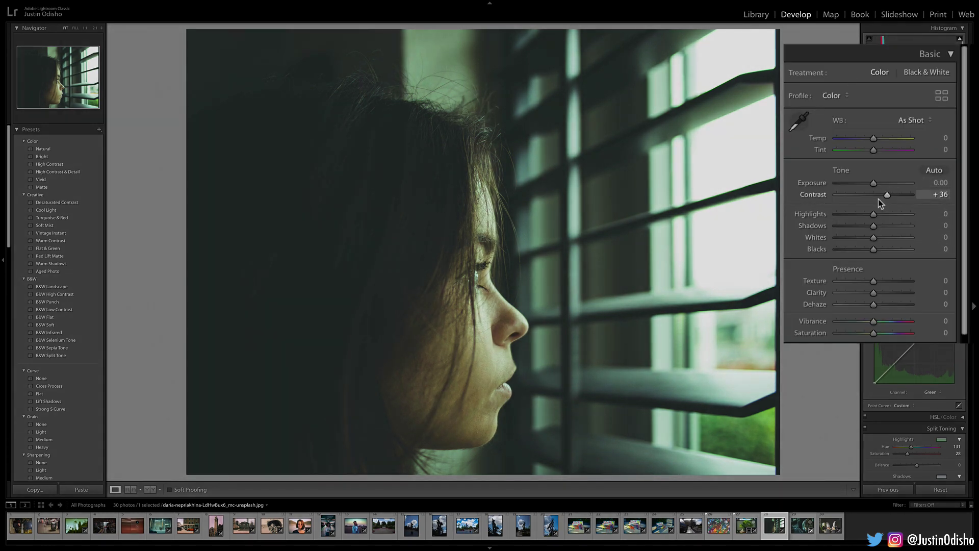
drag(873, 184, 889, 197)
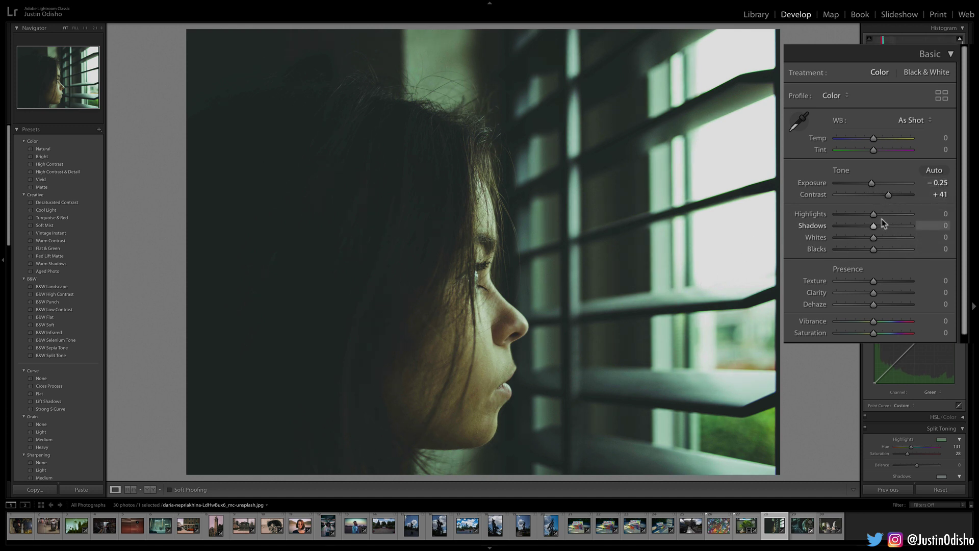
drag(874, 215, 868, 216)
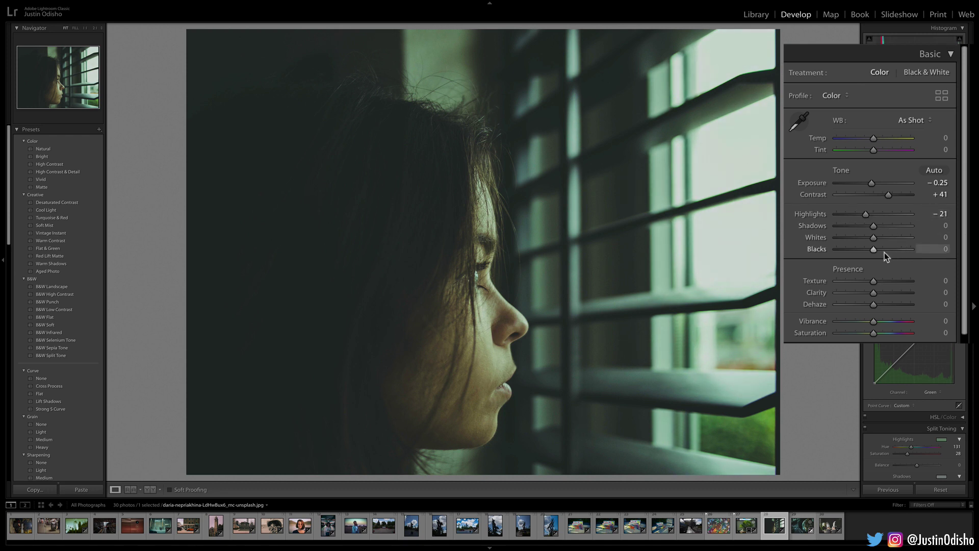
drag(875, 227, 919, 213)
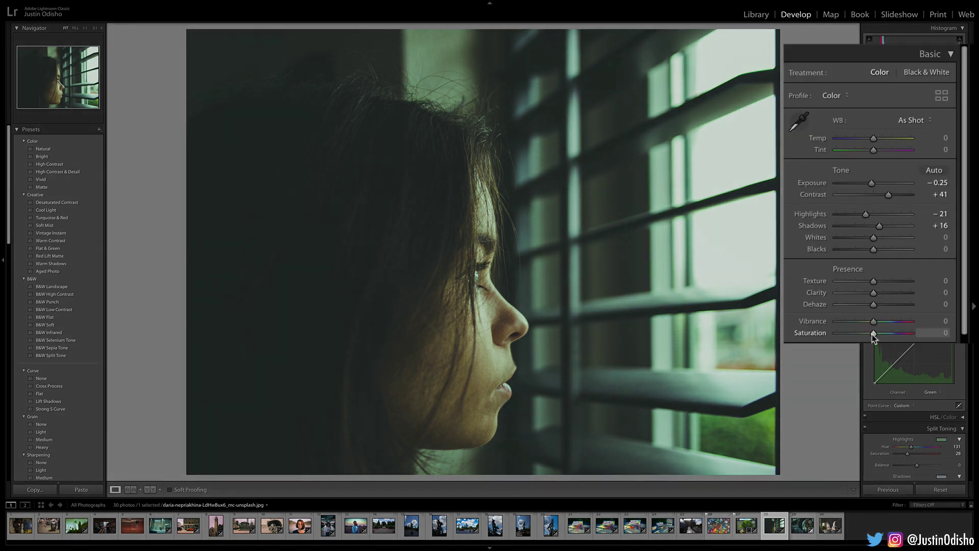
mouse_move(873, 332)
mouse_down()
mouse_move(858, 333)
mouse_move(891, 335)
mouse_move(875, 323)
mouse_up()
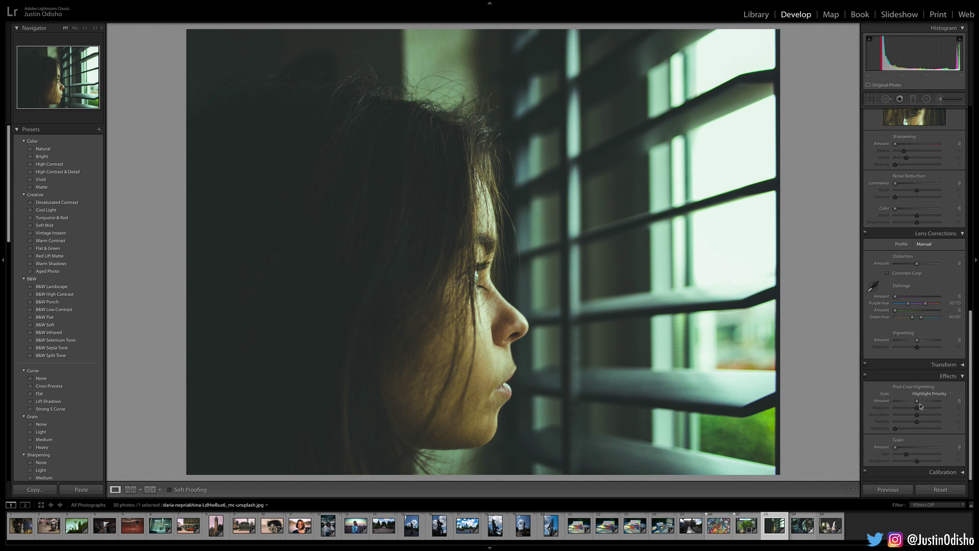
Set Post-Crop Vignetting Amount to −33 and Grain Amount to 22.
drag(918, 401, 910, 401)
drag(897, 448, 906, 449)
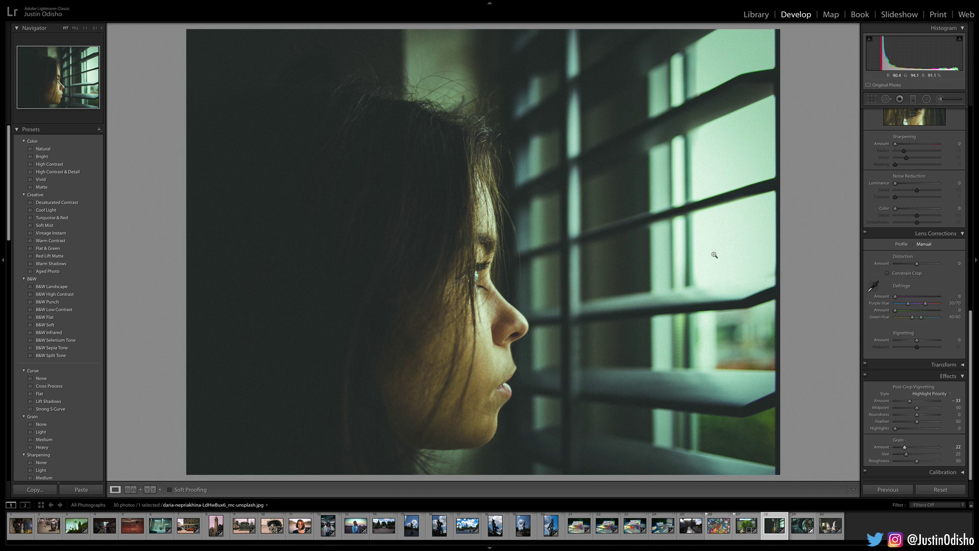
Compare original and edit side by side, then as a split Before/After view.
click(149, 489)
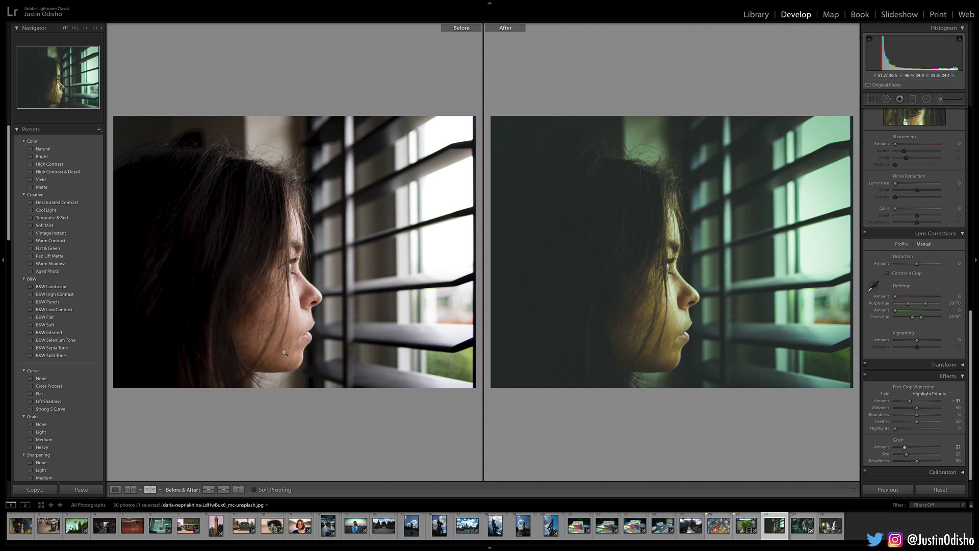
click(149, 489)
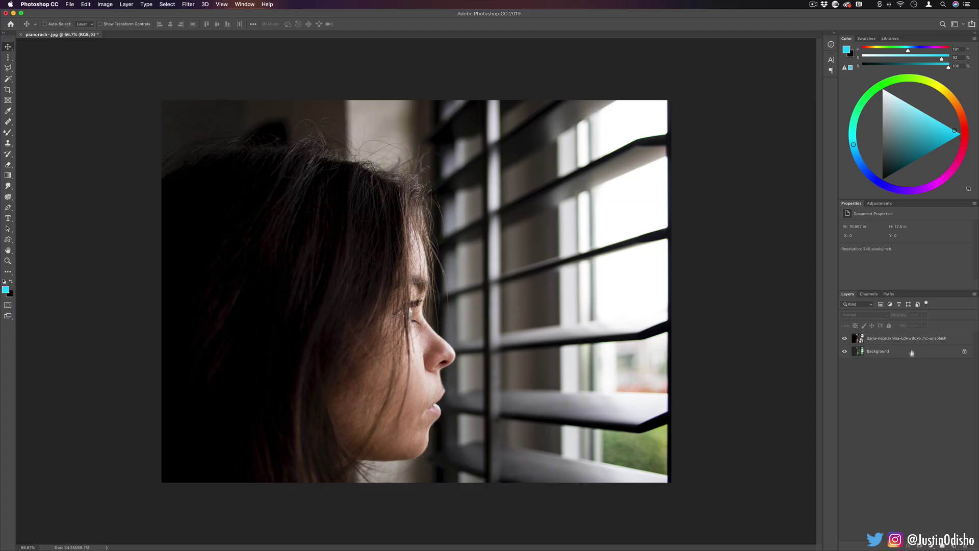
click(908, 338)
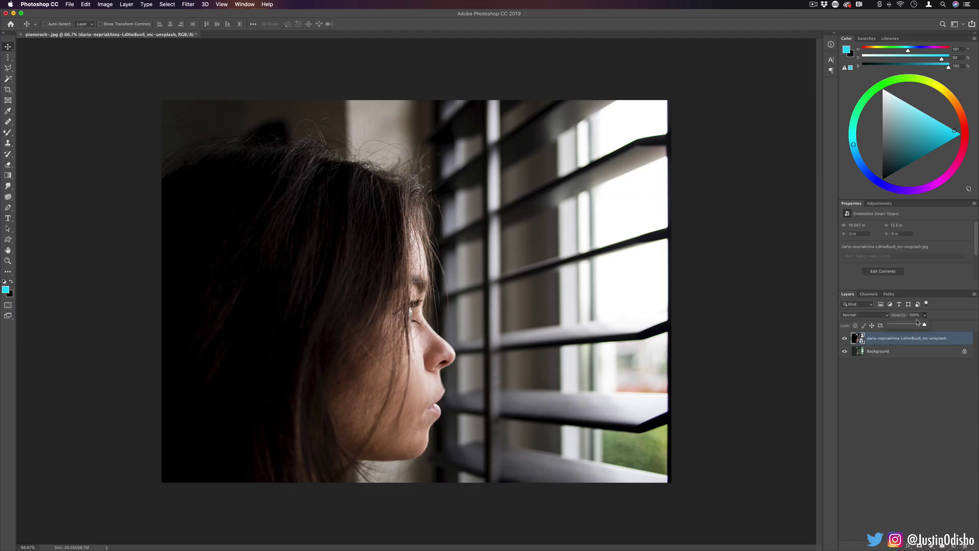
mouse_move(917, 322)
mouse_down()
mouse_move(893, 325)
mouse_move(912, 324)
mouse_move(904, 324)
mouse_up()
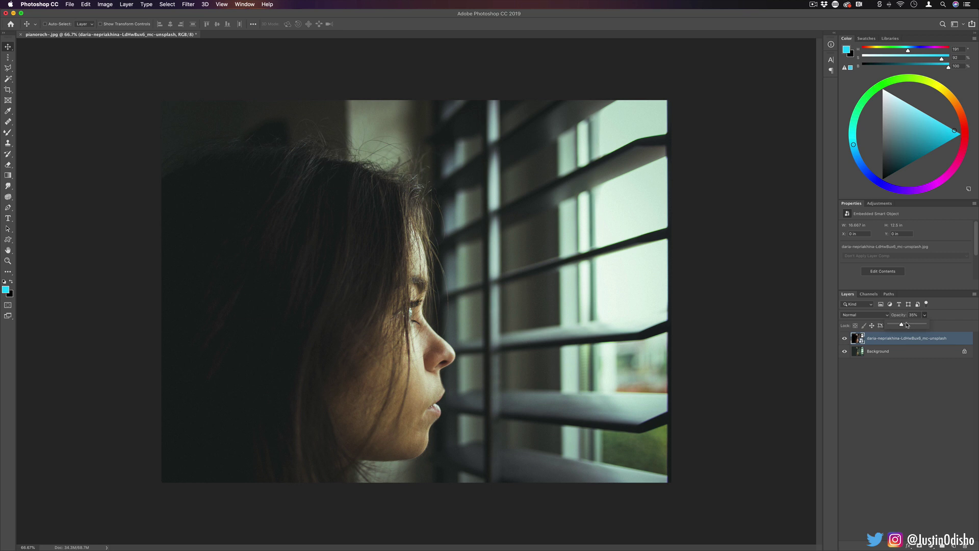
click(845, 338)
click(857, 350)
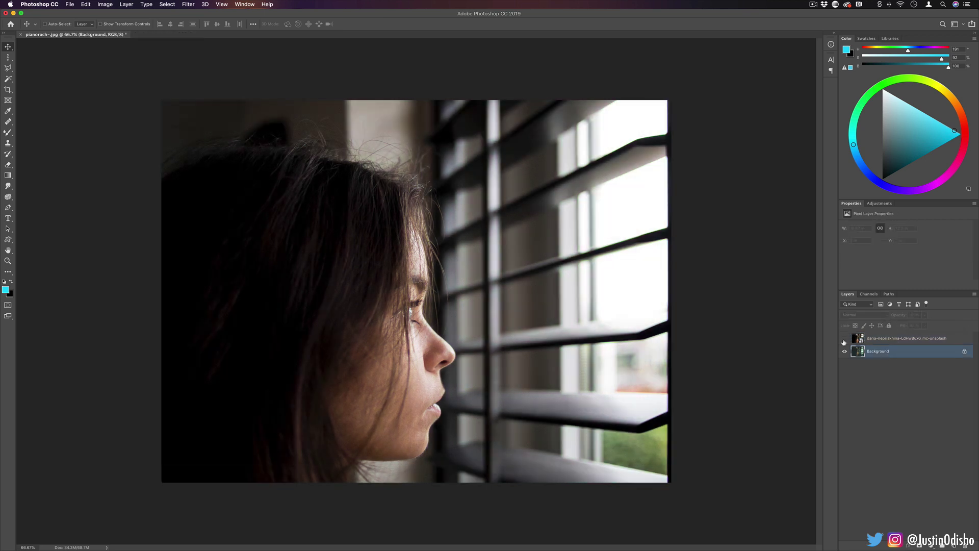
click(844, 338)
click(897, 338)
click(924, 314)
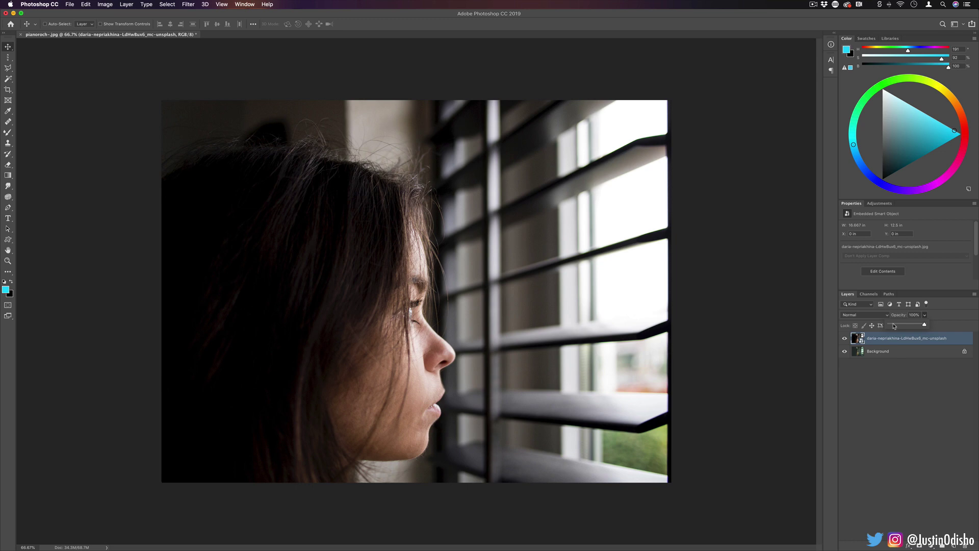